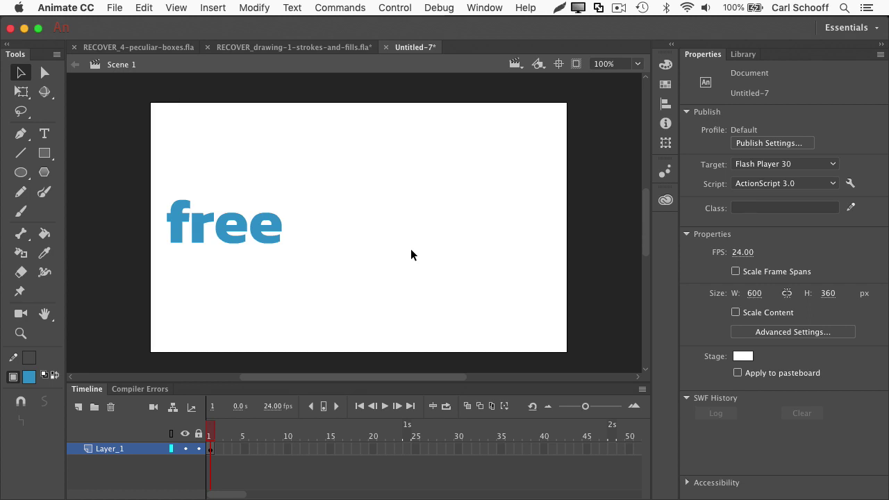
# Step: Insert a keyframe at frame 20 and move the 'free' text to the stage's right edge
pyautogui.click(274, 239)
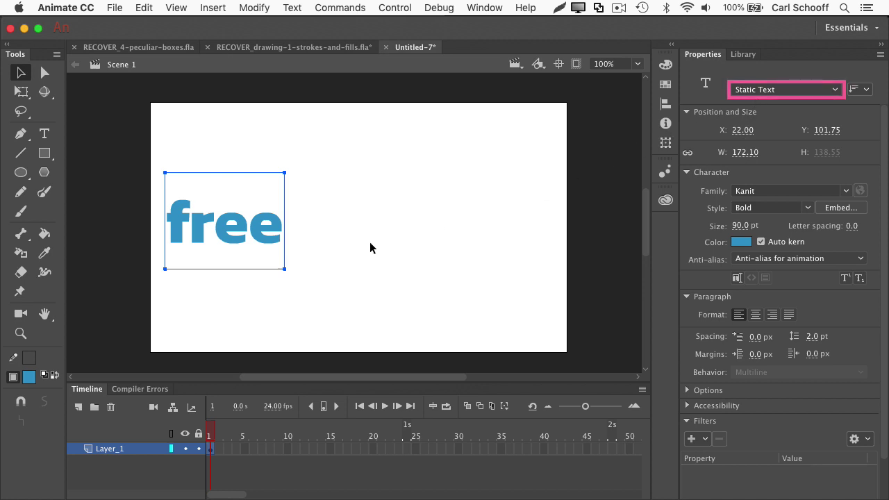
pyautogui.click(372, 450)
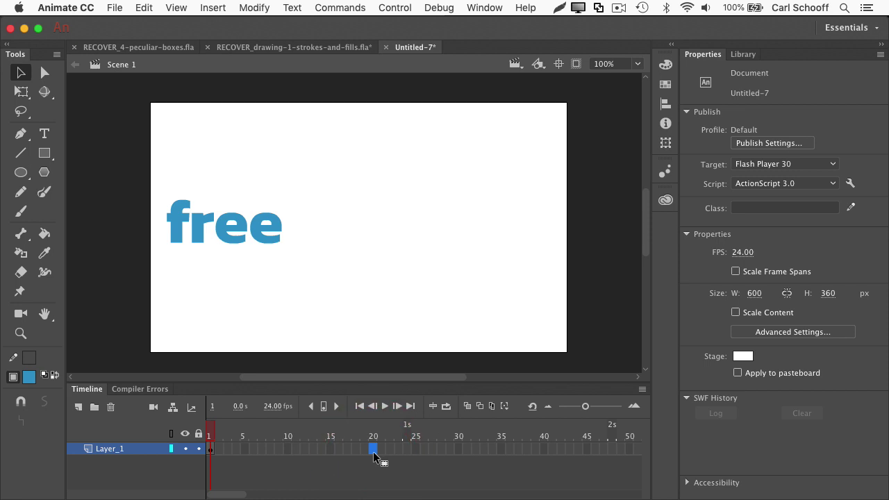
pyautogui.press('F6')
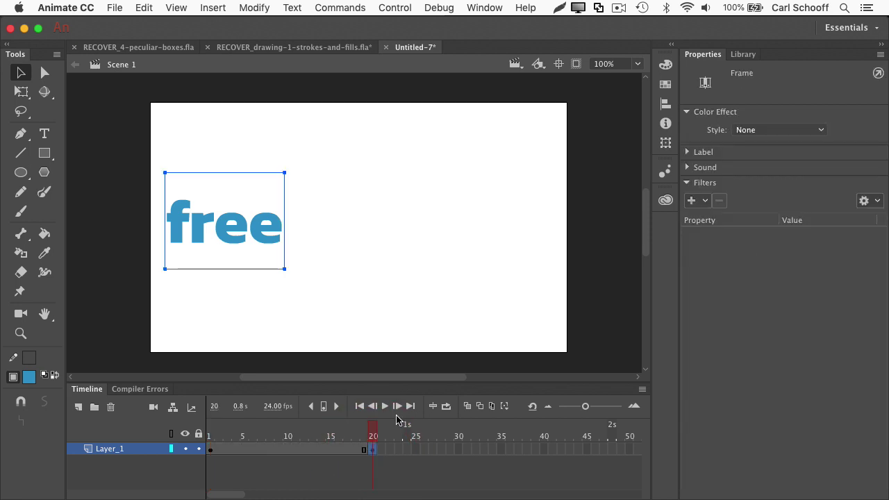
pyautogui.moveTo(264, 243); pyautogui.dragTo(535, 239)
# Step: Apply Create Classic Tween to the frame span between frames 1 and 20
pyautogui.rightClick(280, 450)
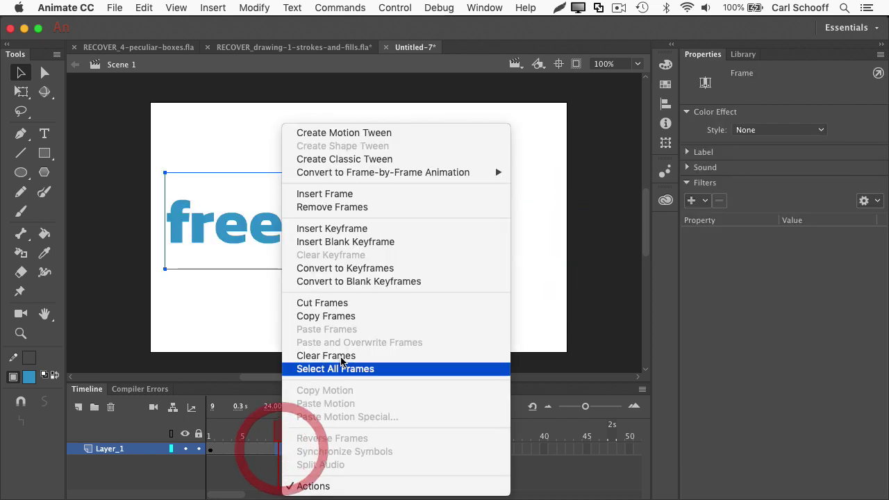
pyautogui.click(361, 159)
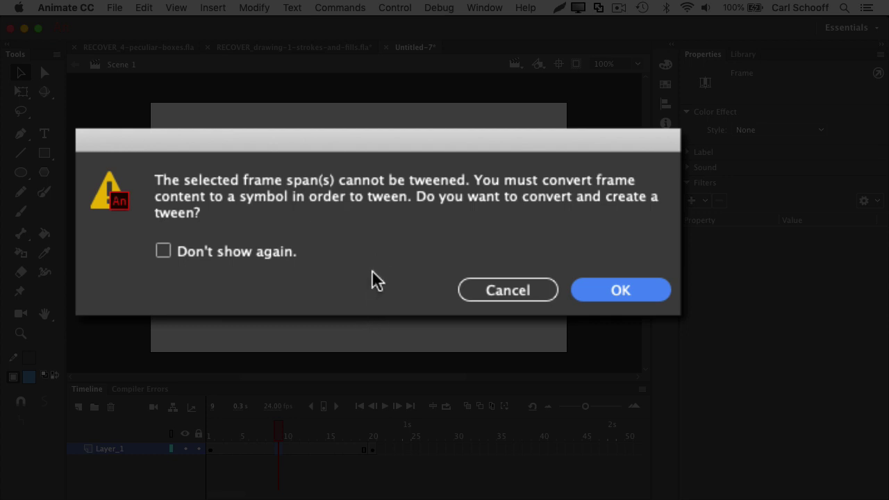
# Step: Accept converting the text to a symbol, scrub the tween, and return to frame 1
pyautogui.click(620, 290)
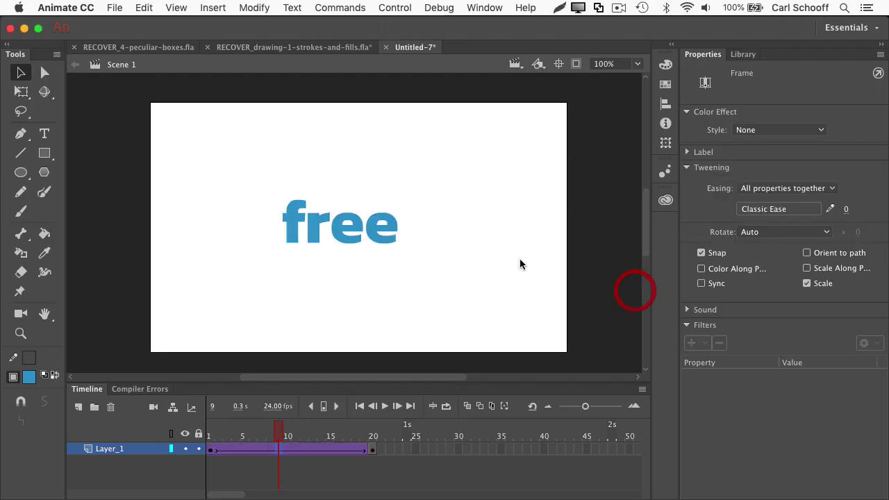
pyautogui.moveTo(277, 429)
pyautogui.mouseDown()
pyautogui.moveTo(215, 427)
pyautogui.moveTo(262, 428)
pyautogui.mouseUp()
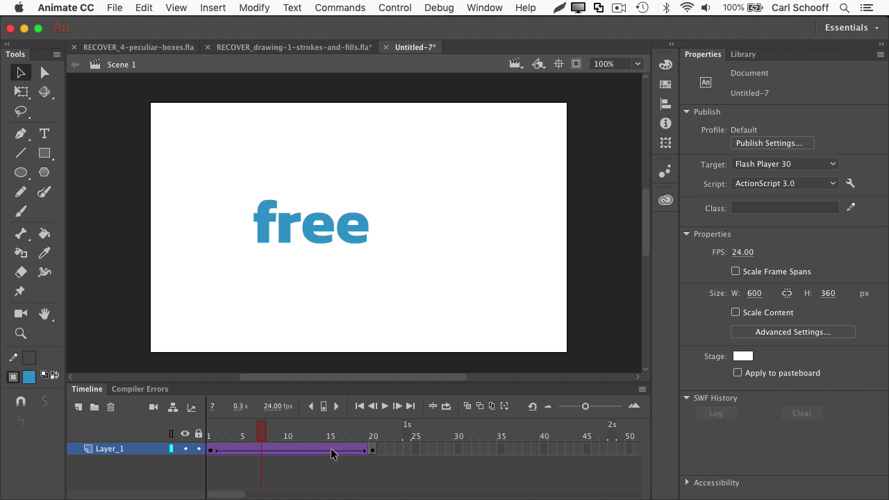
pyautogui.moveTo(264, 431); pyautogui.dragTo(373, 435)
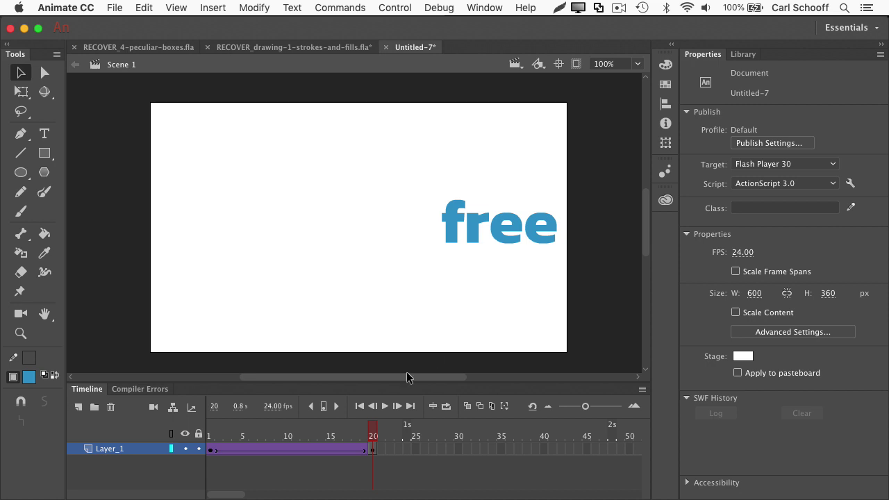
pyautogui.moveTo(373, 427); pyautogui.dragTo(198, 427)
pyautogui.click(198, 427)
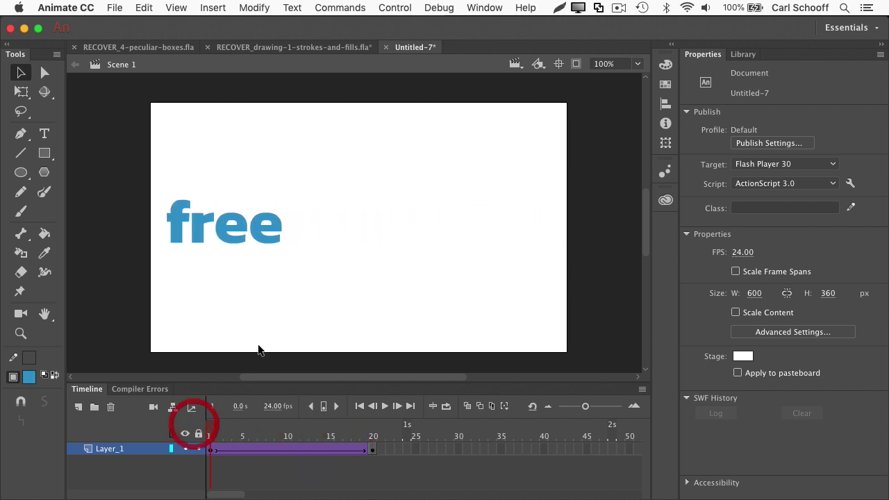
# Step: Inside the Tween 1 symbol, replace the word 'free' with capital 'FREE'
pyautogui.doubleClick(274, 238)
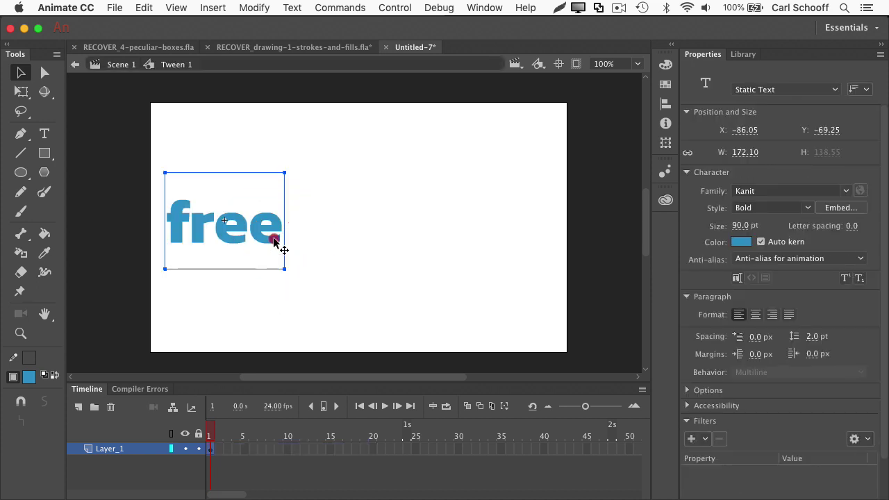
pyautogui.doubleClick(274, 238)
pyautogui.moveTo(281, 233); pyautogui.dragTo(176, 224)
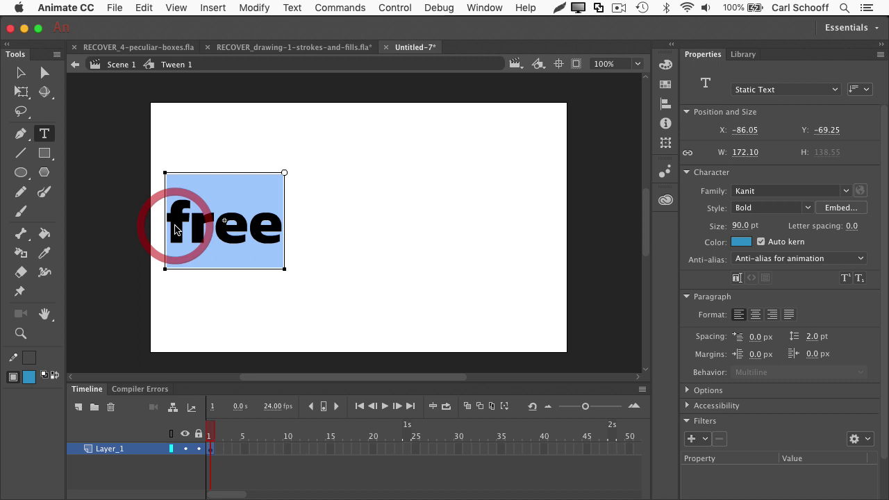
pyautogui.write('FREE')
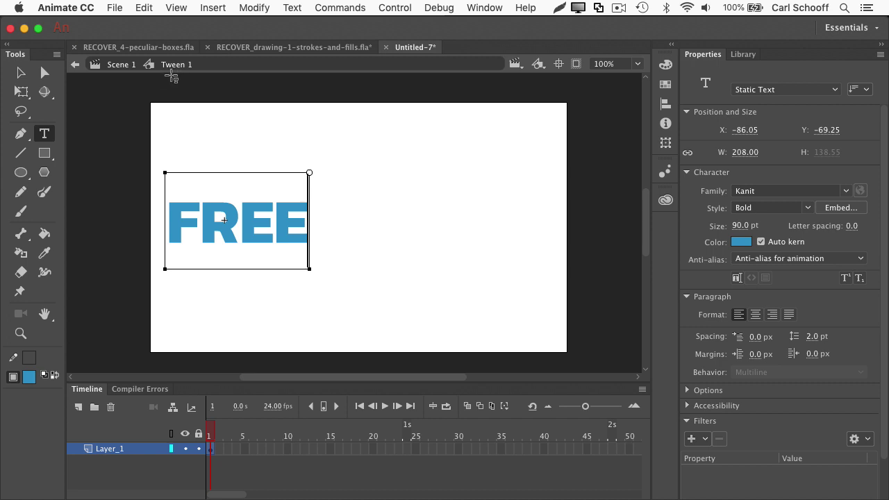
# Step: Return to Scene 1 and scrub frames 1–20 to watch 'FREE' become 'free'
pyautogui.click(119, 65)
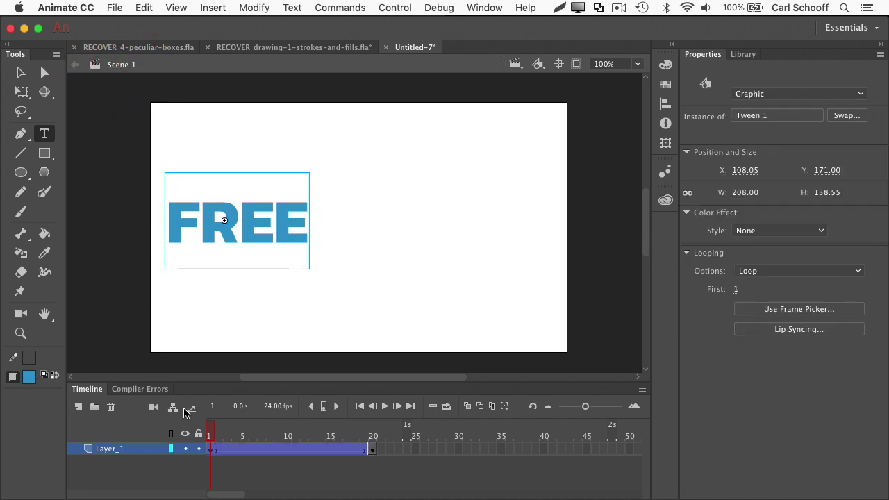
pyautogui.click(221, 435)
pyautogui.moveTo(224, 436); pyautogui.dragTo(378, 436)
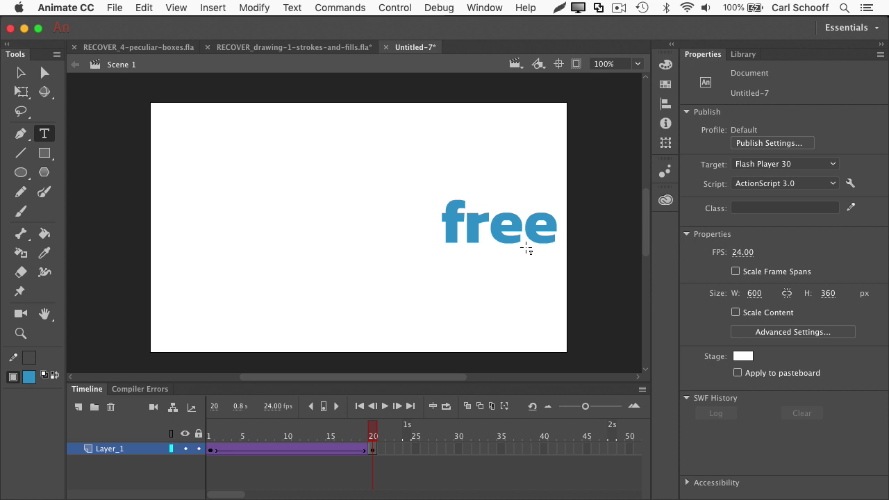
pyautogui.moveTo(372, 433)
pyautogui.mouseDown()
pyautogui.moveTo(209, 434)
pyautogui.moveTo(372, 434)
pyautogui.mouseUp()
# Step: Open the Library and preview the Tween 1 and Tween 2 symbols in turn
pyautogui.click(752, 55)
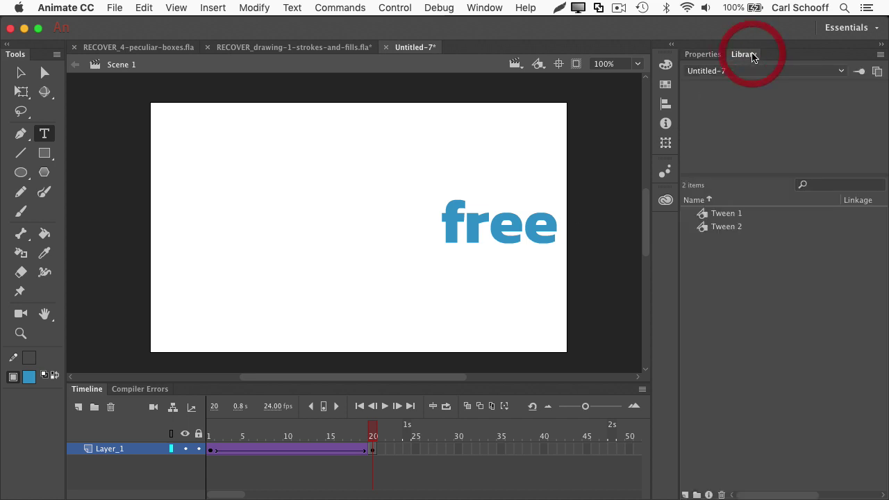
pyautogui.click(731, 216)
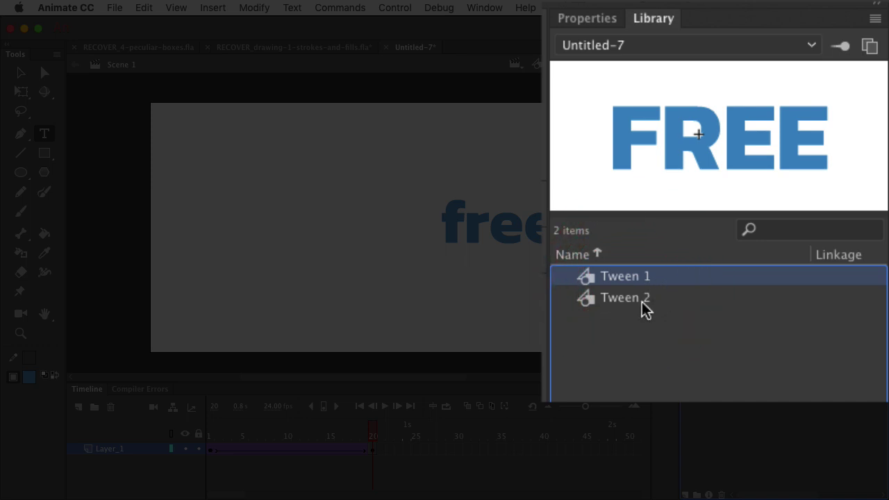
pyautogui.click(625, 300)
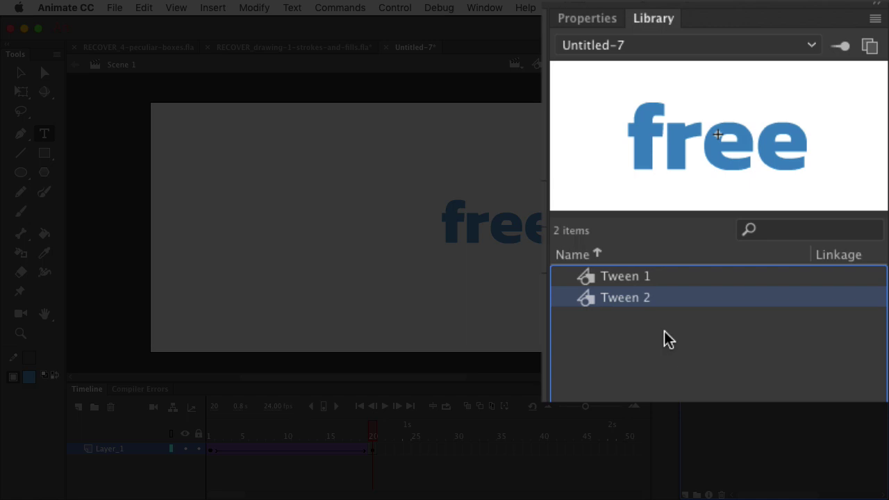
pyautogui.click(658, 276)
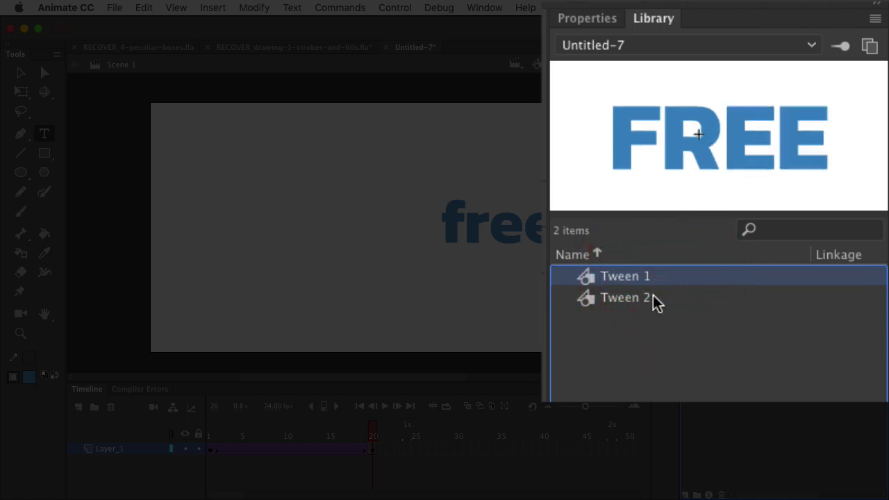
pyautogui.click(654, 303)
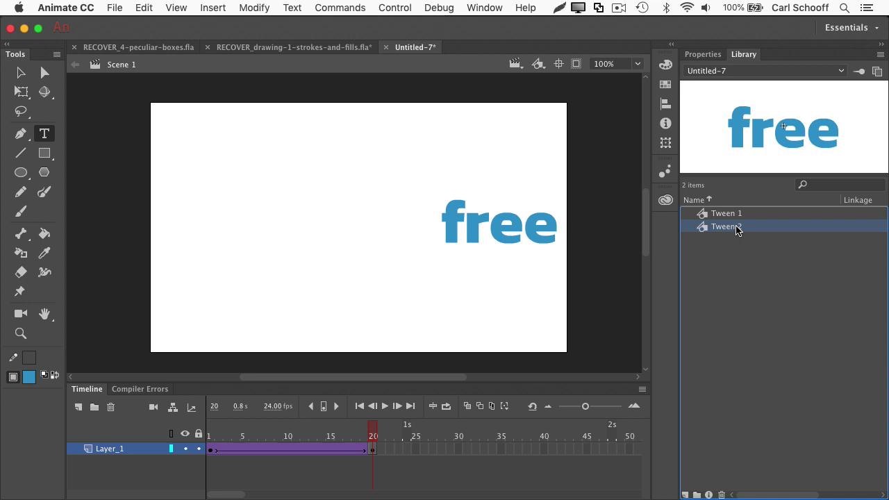
pyautogui.click(737, 215)
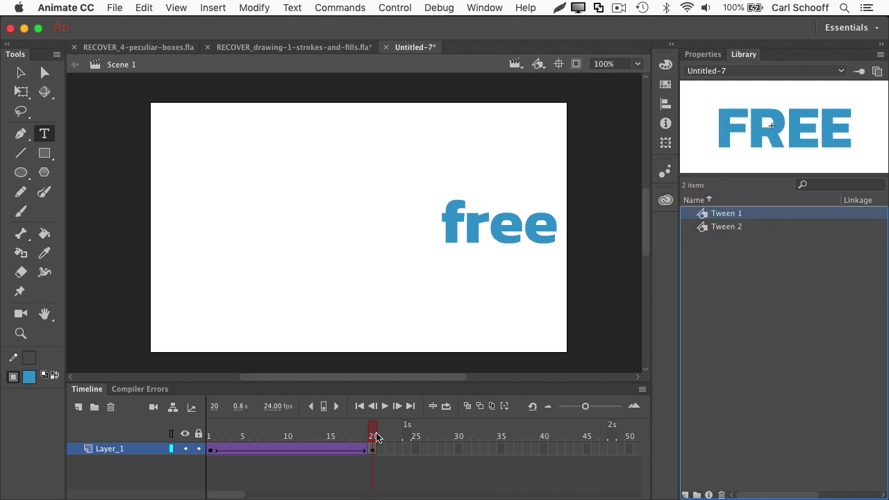
# Step: Select the frame-20 text and check in Properties that it is a Tween 2 instance
pyautogui.click(20, 72)
pyautogui.click(472, 216)
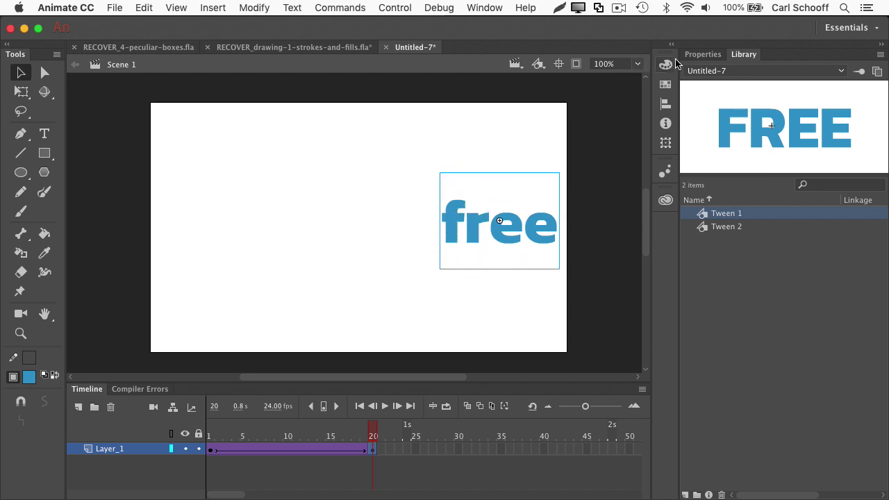
pyautogui.click(703, 54)
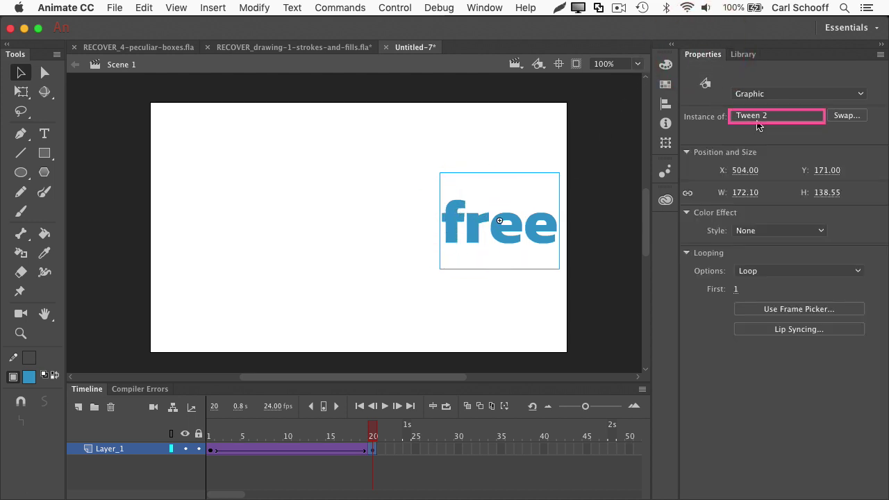
# Step: At frame 1, select the 'FREE' text to confirm it is Tween 1, then view the Library
pyautogui.moveTo(370, 429); pyautogui.dragTo(204, 426)
pyautogui.click(257, 240)
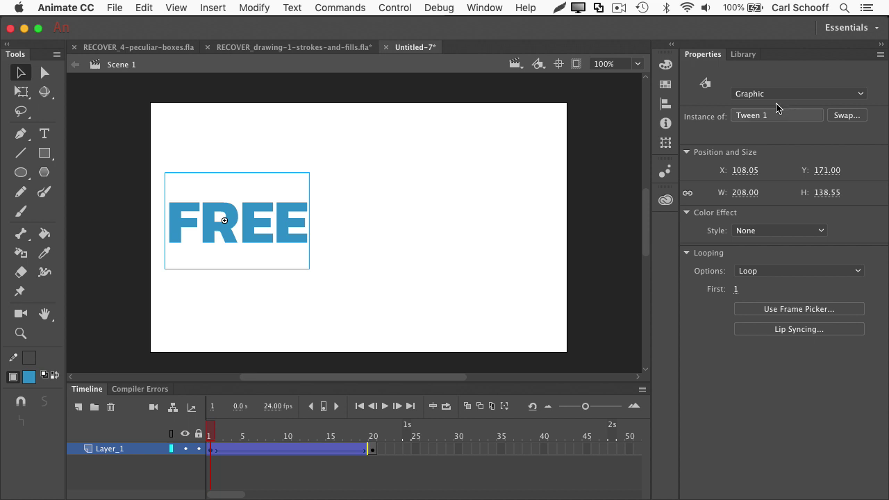
pyautogui.click(743, 55)
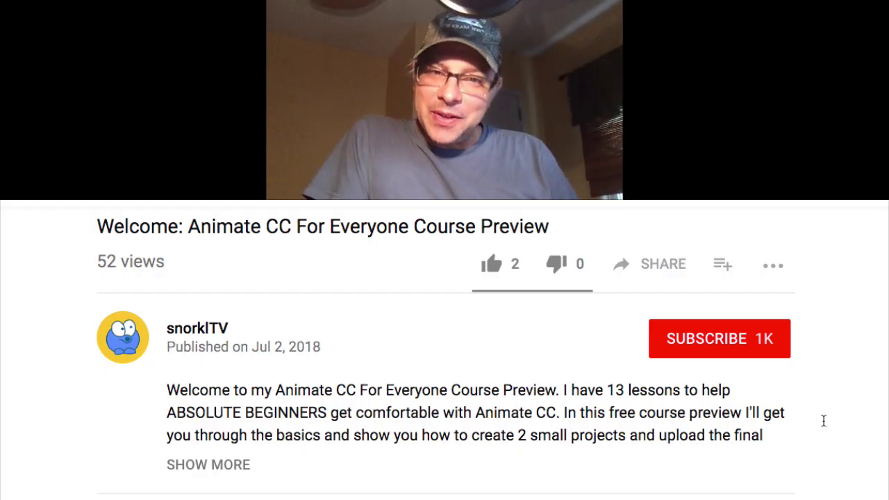
# Step: Like the course preview video, subscribe to the channel, and enable all notifications
pyautogui.click(494, 269)
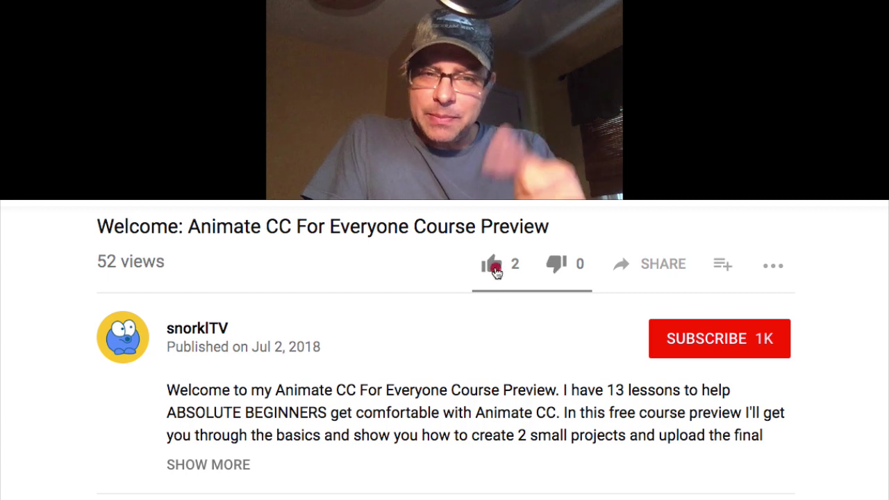
pyautogui.click(704, 343)
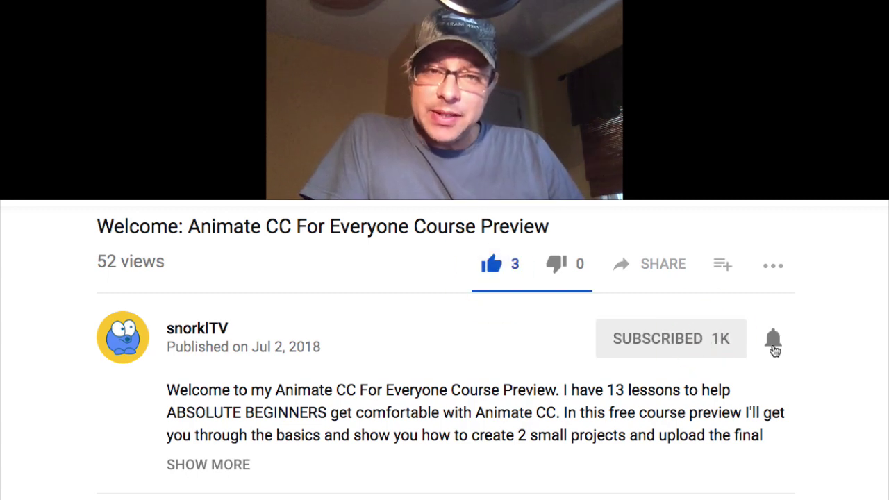
pyautogui.click(773, 347)
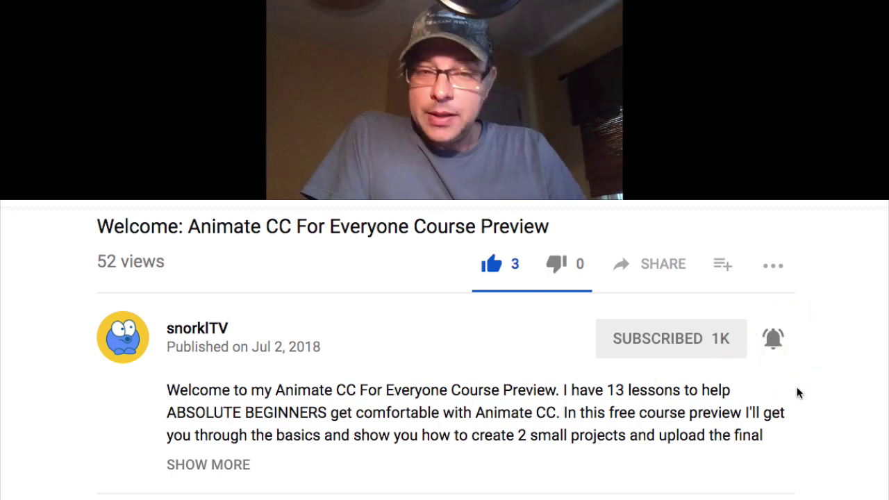